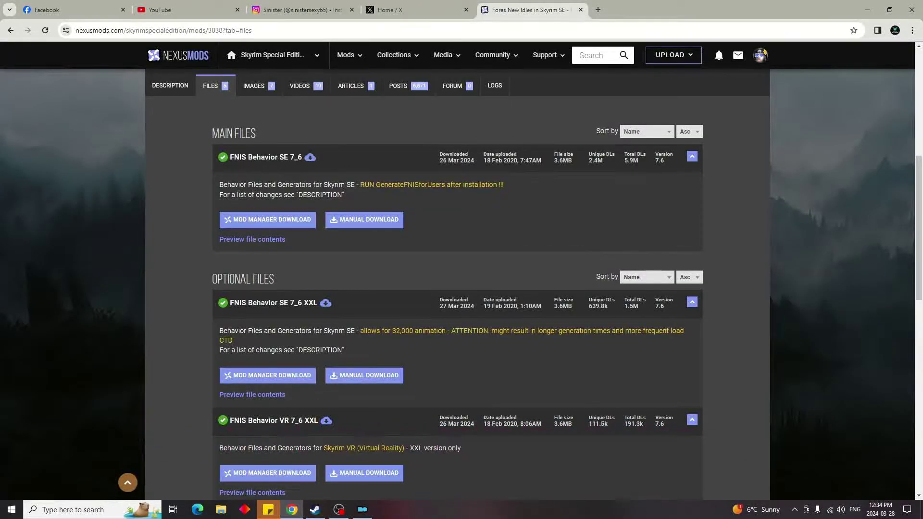
Step: Download FNIS Behavior SE 7_6 XXL through the mod manager and start installing it in Mod Organizer without setting a category
left_click(294, 377)
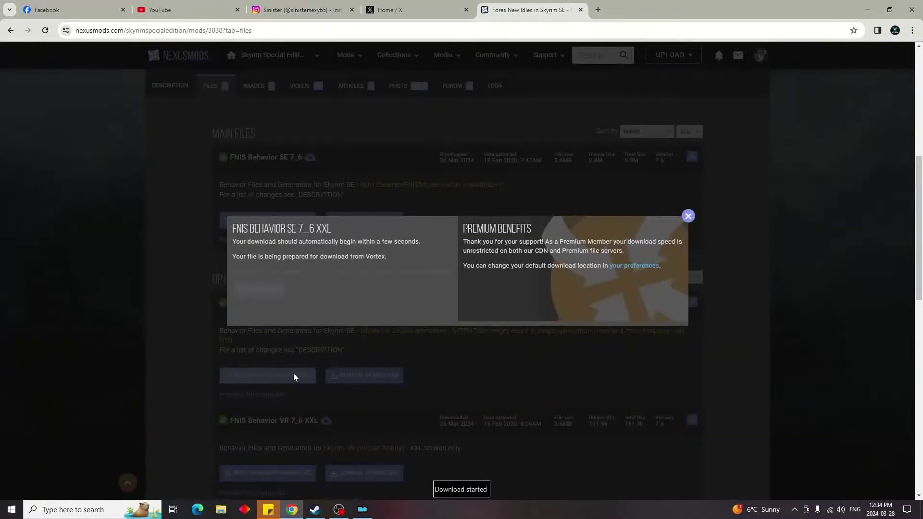
left_click(363, 511)
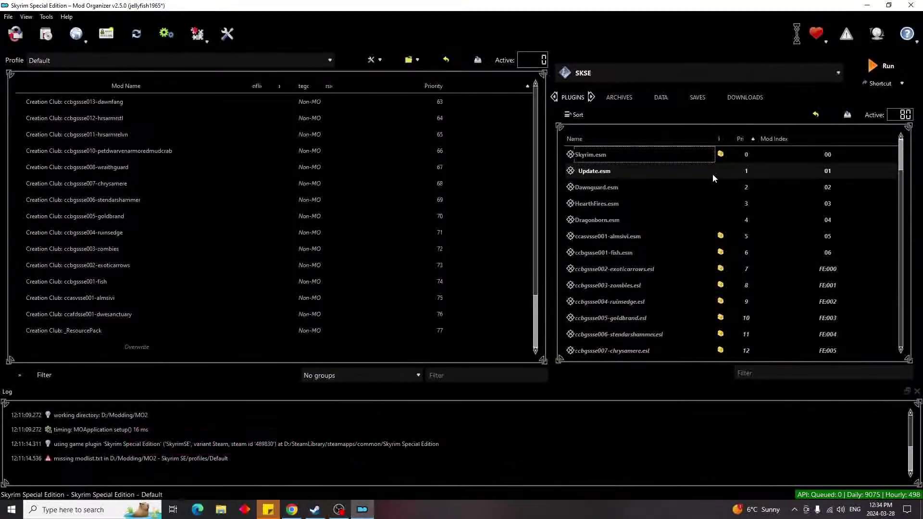
left_click(741, 98)
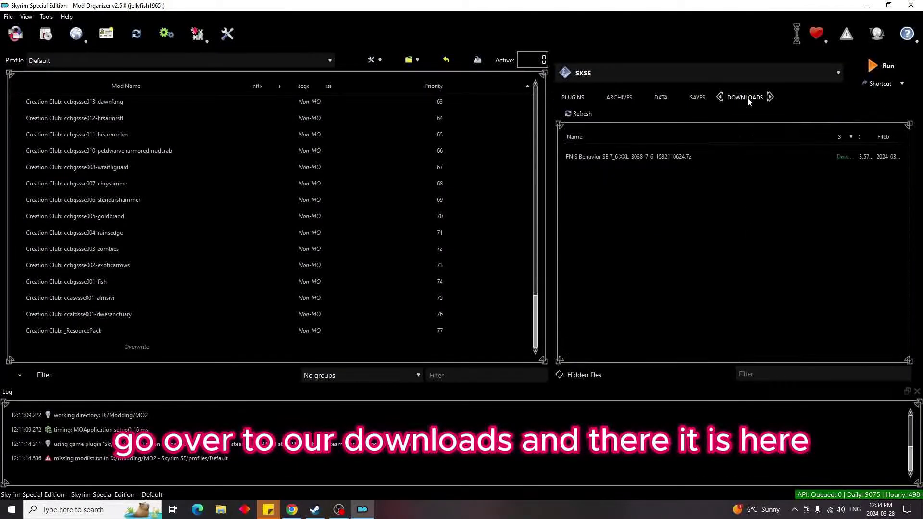
double_click(659, 157)
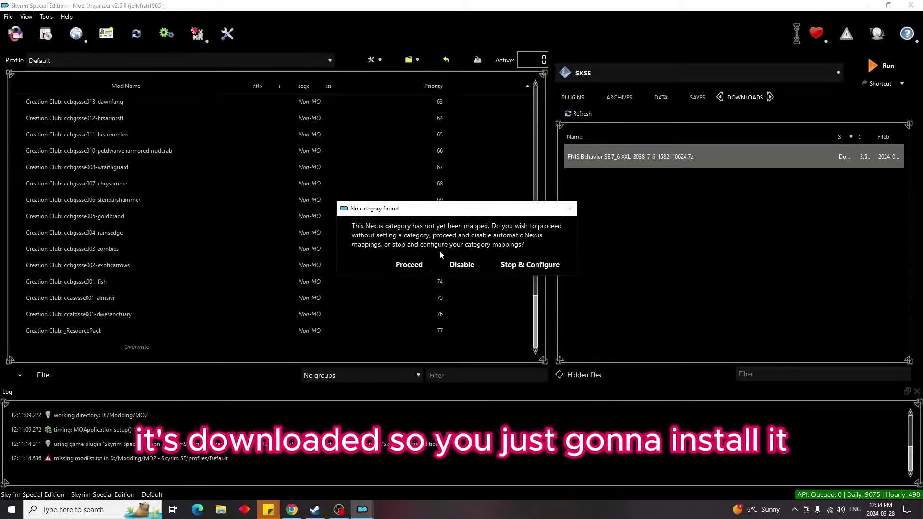
left_click(408, 265)
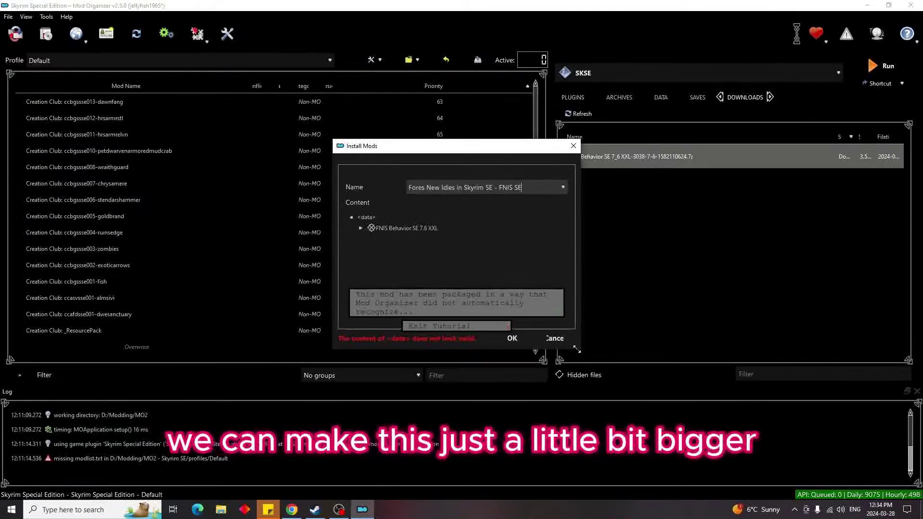
Step: Set the Data folder inside FNIS Behavior SE 7.6 XXL as the <data> directory and complete the mod installation
left_click_drag(576, 349, 714, 465)
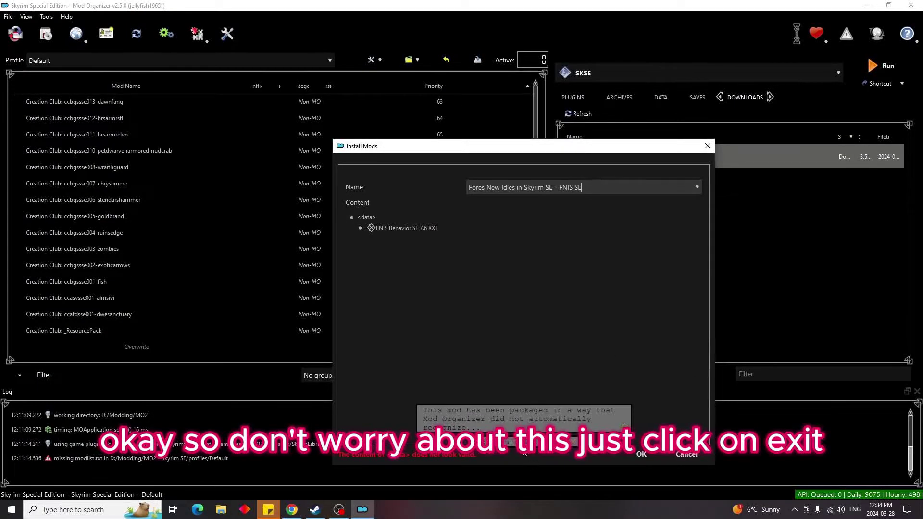
left_click(573, 441)
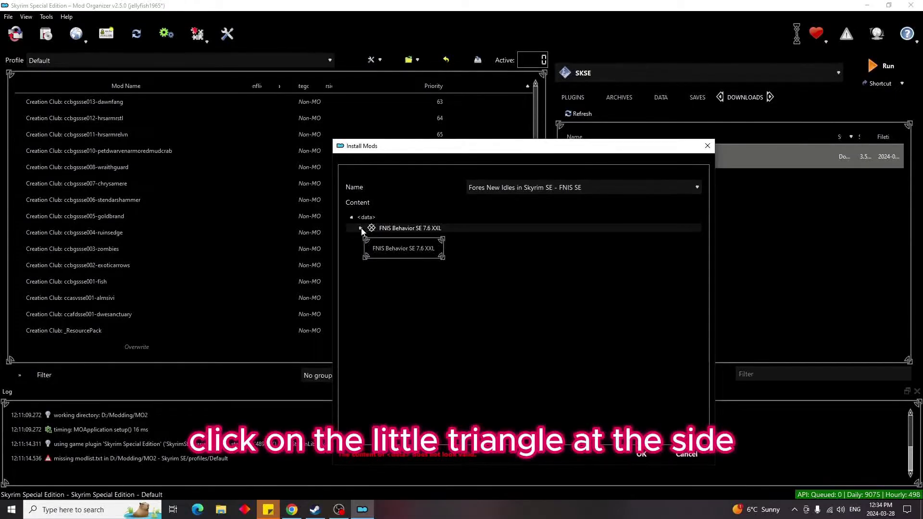
left_click(361, 229)
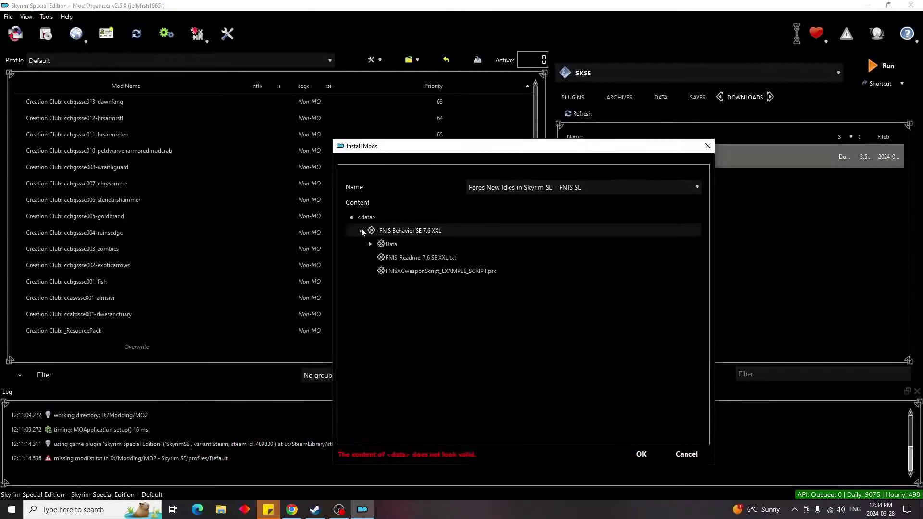
right_click(390, 245)
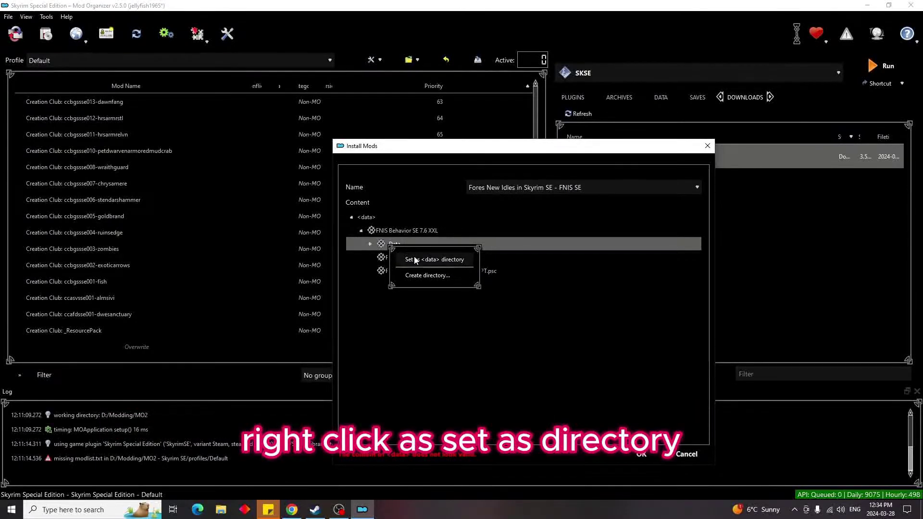
left_click(414, 260)
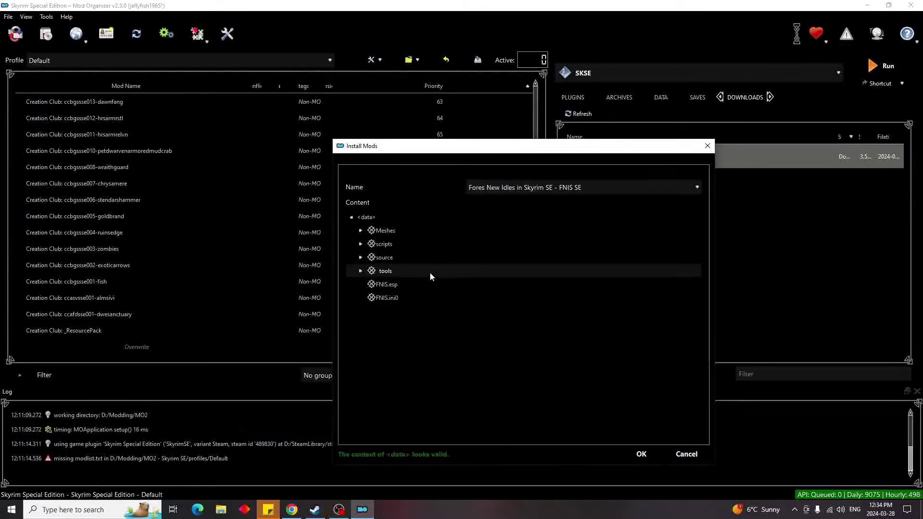
left_click(640, 454)
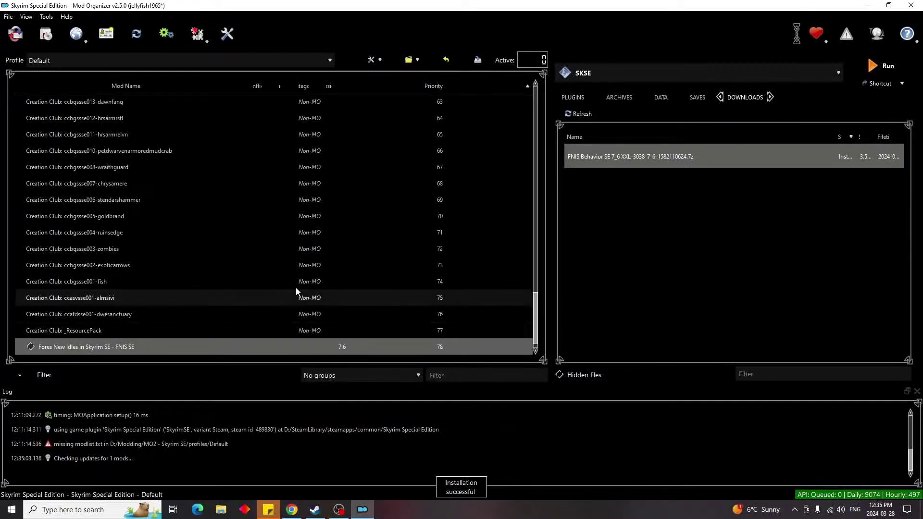
Step: Create an empty mod named "Fnis _ Output" and enable it together with Fores New Idles in Skyrim SE - FNIS SE
scroll(296, 291, "down", 1)
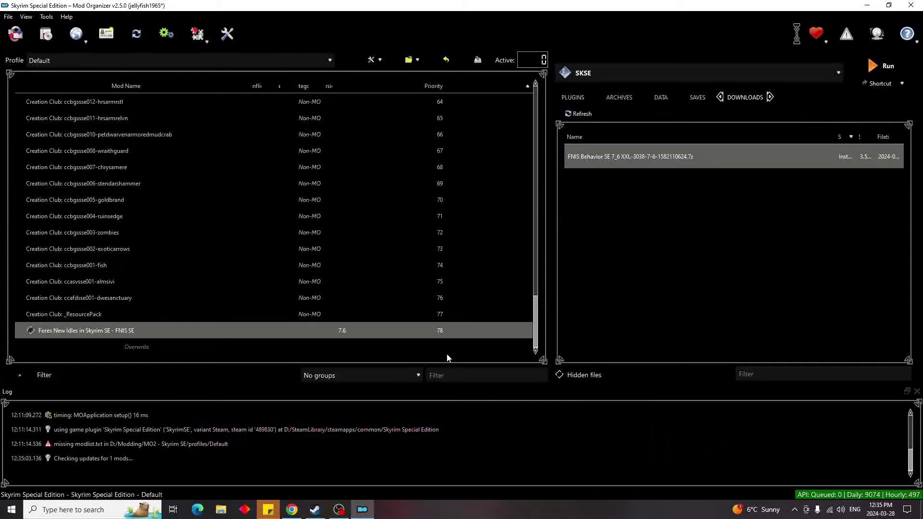
right_click(441, 356)
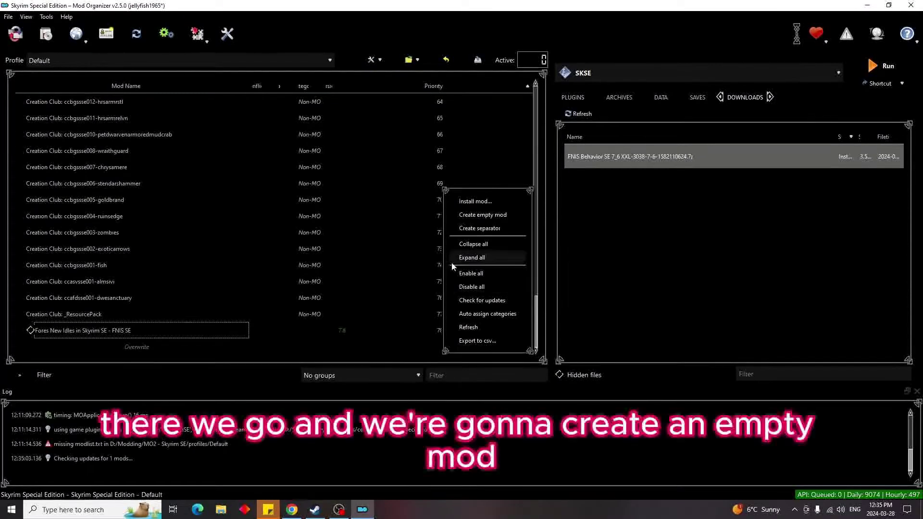
left_click(477, 217)
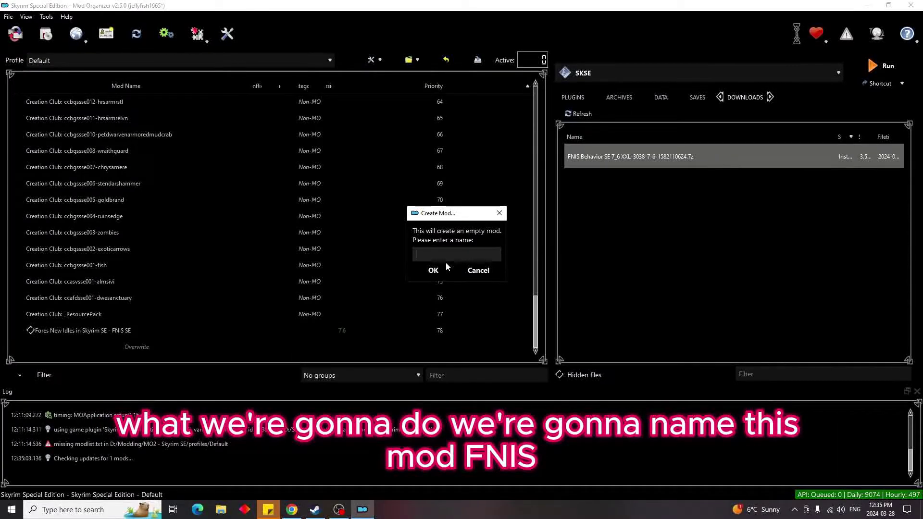
type("Fnis")
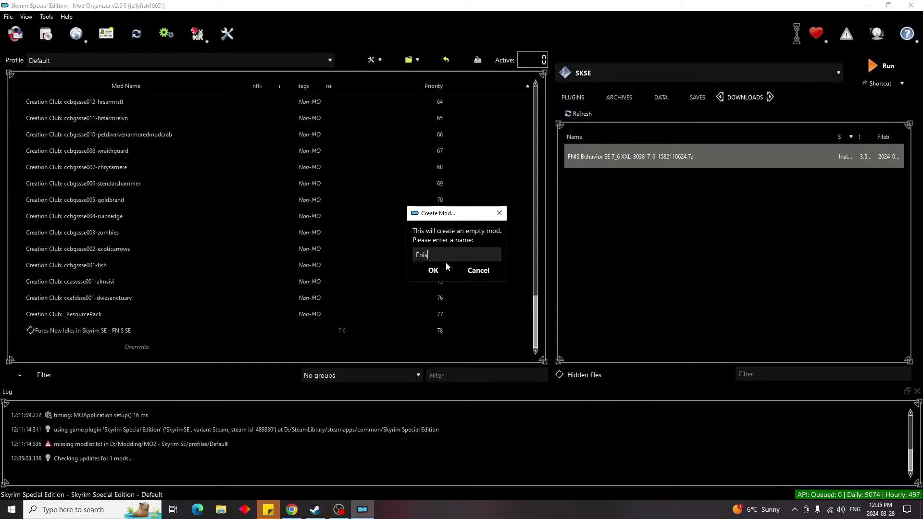
type(" _")
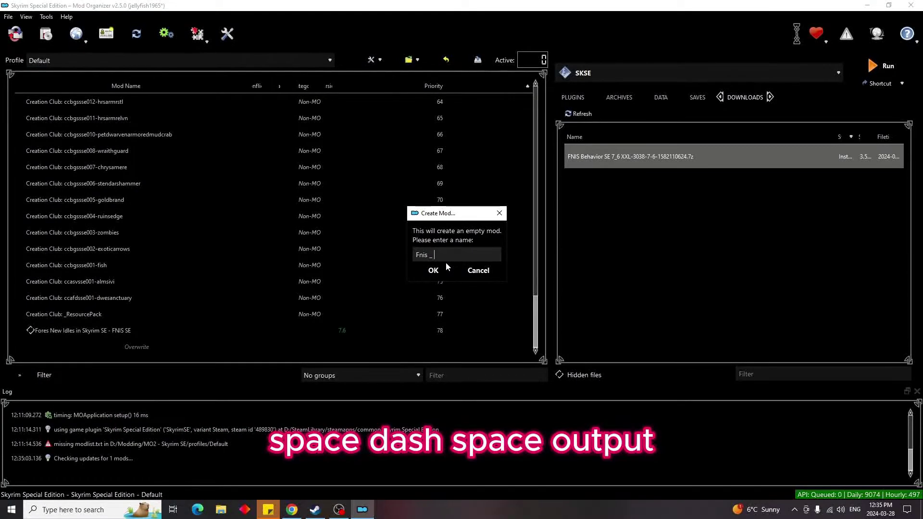
type(" Ou")
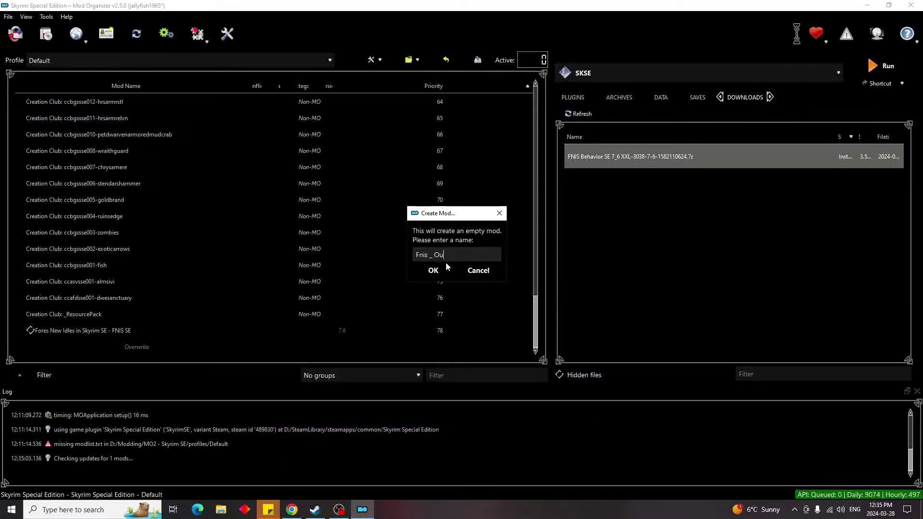
type("tput")
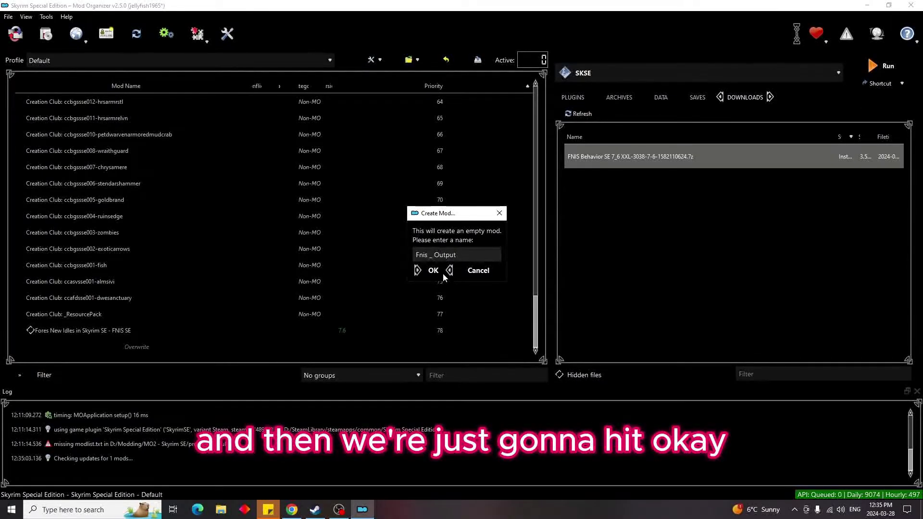
left_click(443, 272)
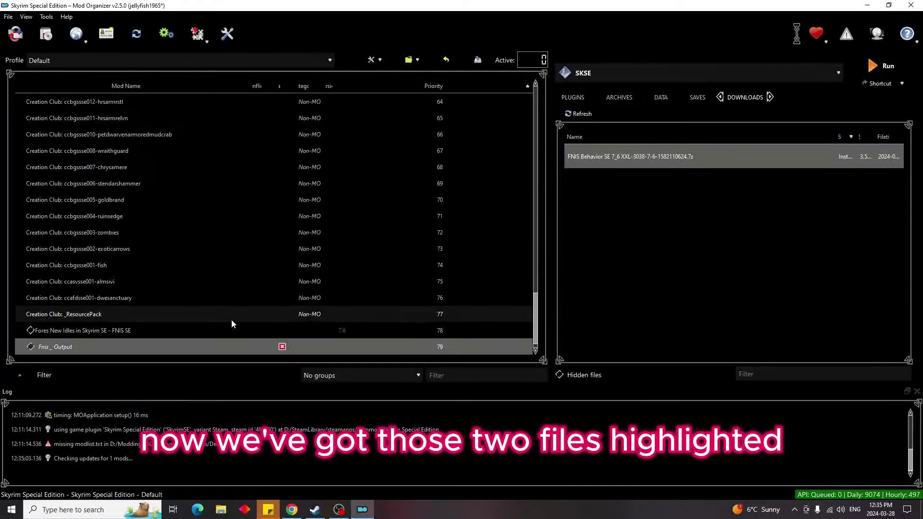
left_click(30, 330)
left_click(31, 347)
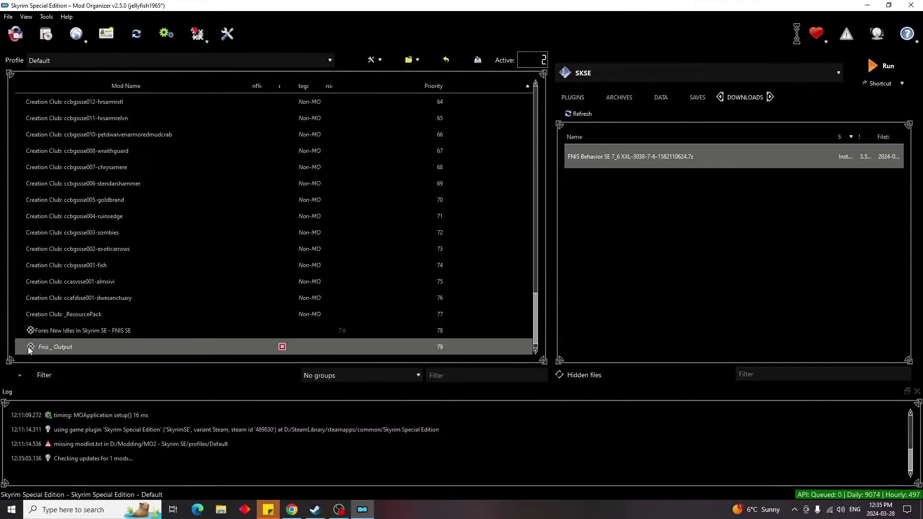
Step: Copy the path of the tools\GenerateFNIS_for_Users folder inside the Fores New Idles mod's files, and close the file window
right_click(77, 333)
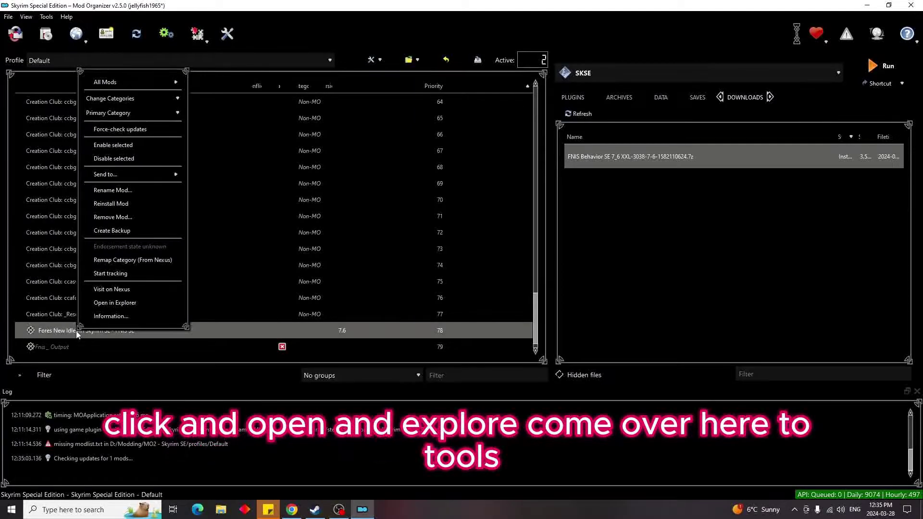
left_click(111, 303)
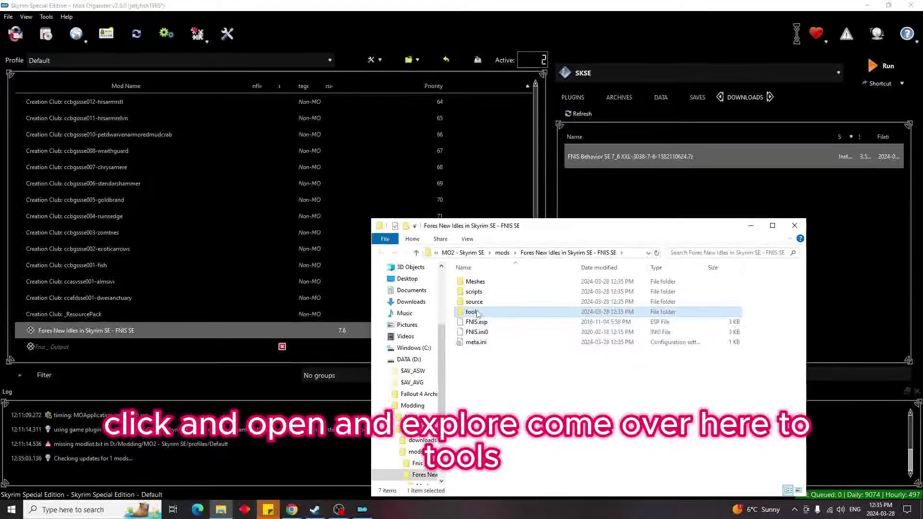
double_click(478, 312)
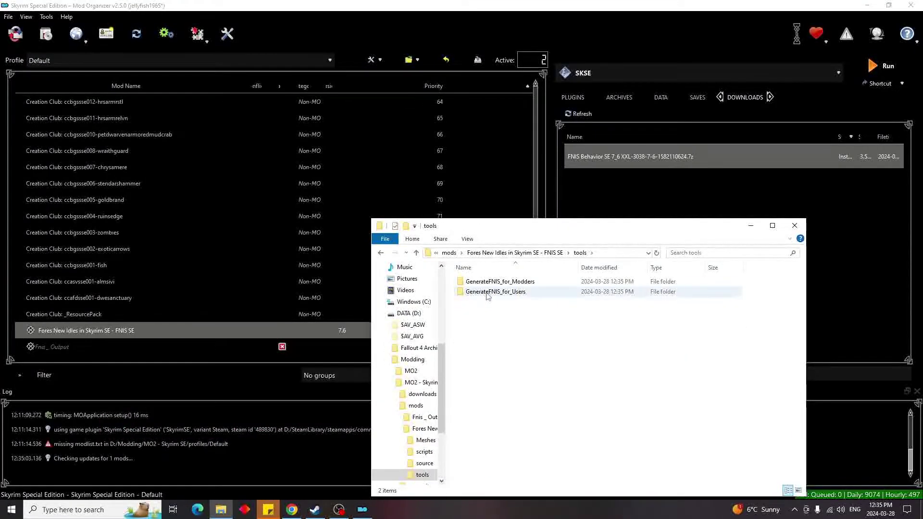
double_click(488, 292)
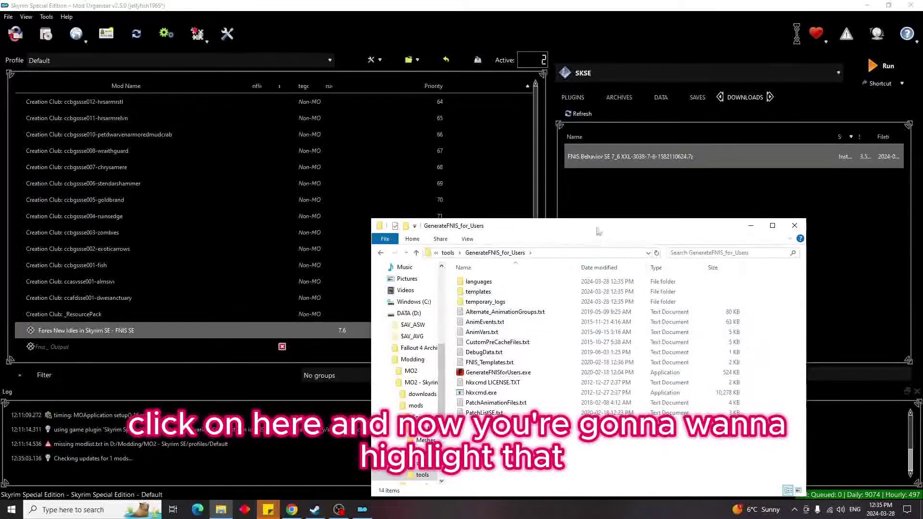
left_click(599, 255)
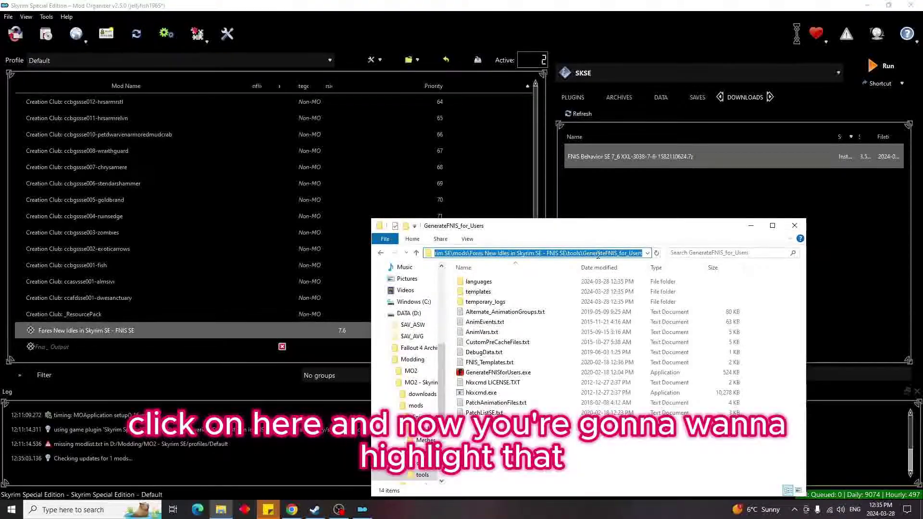
right_click(598, 254)
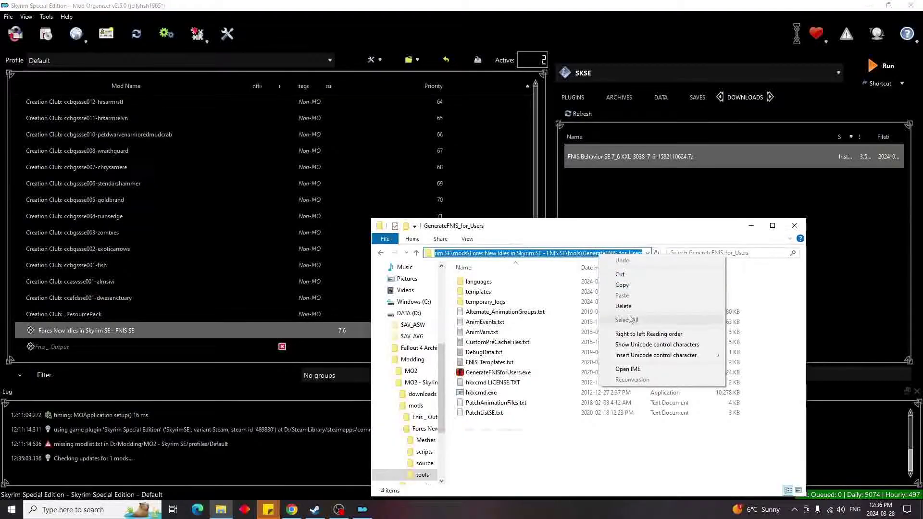
left_click(623, 285)
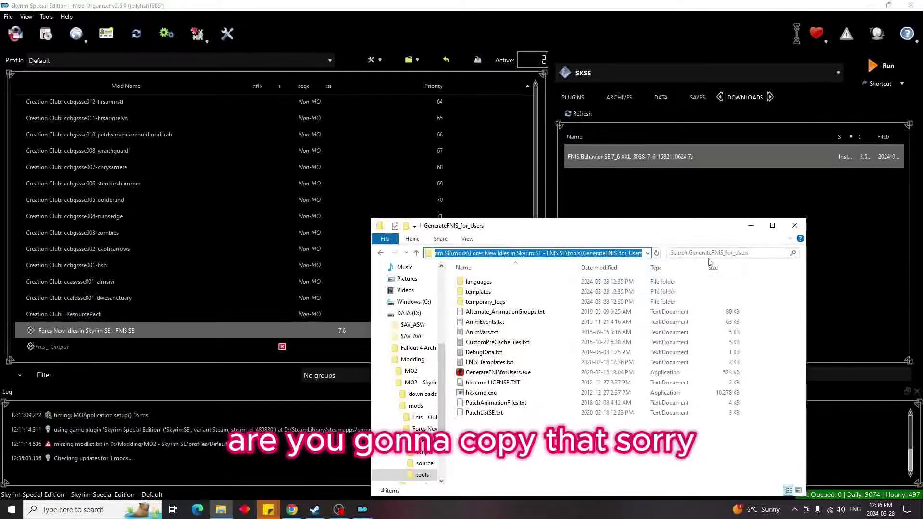
left_click(794, 226)
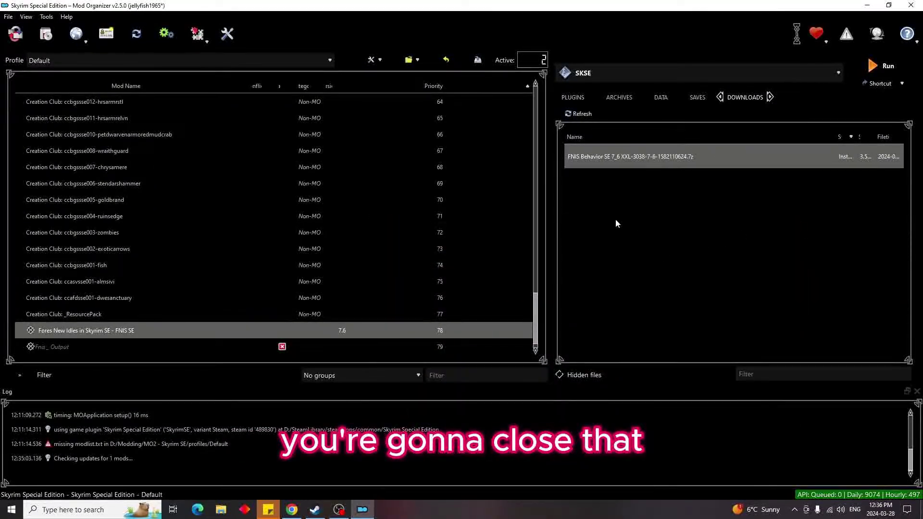
Step: Remove the existing GenerateFNISforUsers entry from Mod Organizer's executables
left_click(46, 18)
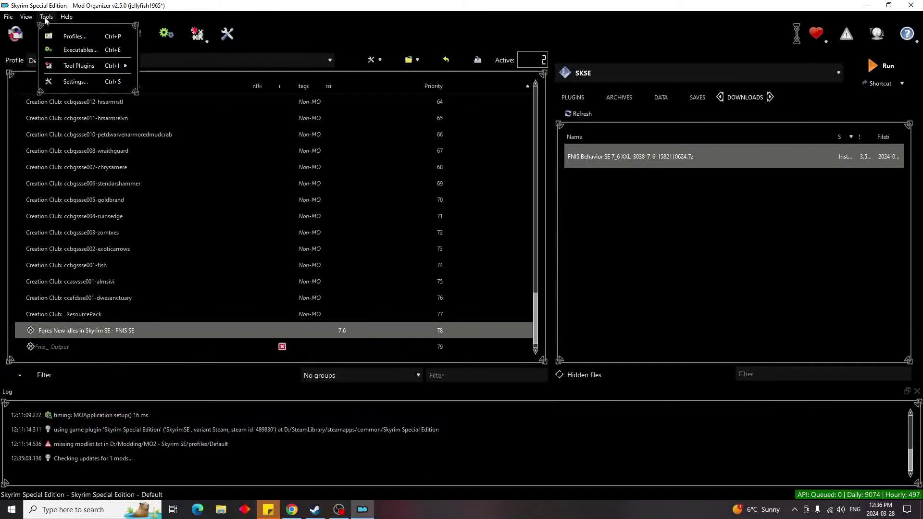
left_click(90, 50)
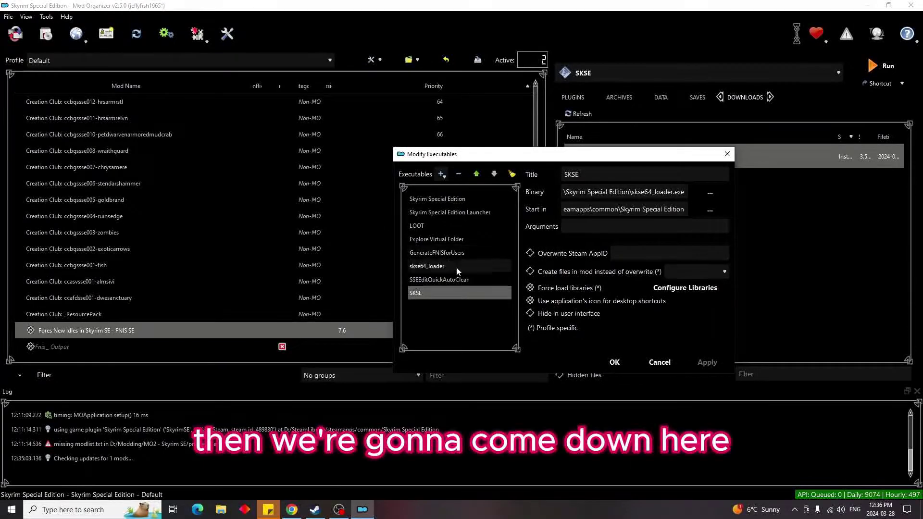
left_click(437, 255)
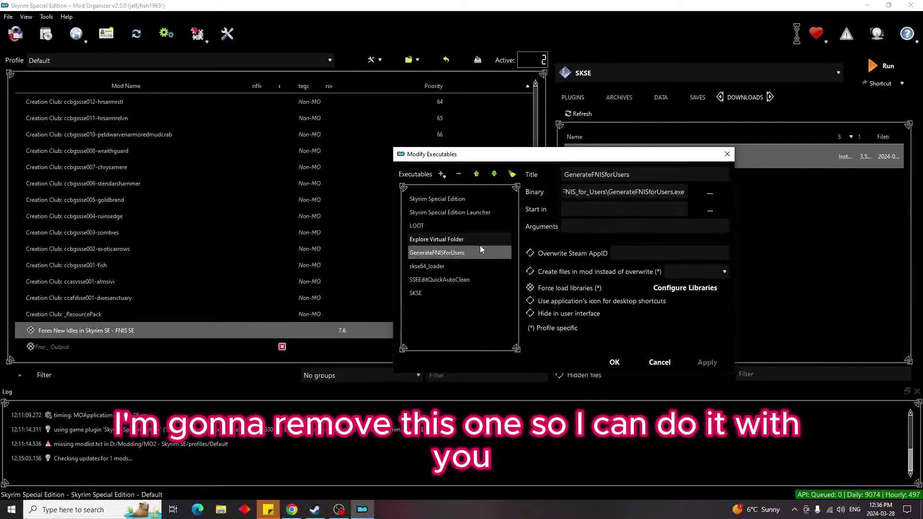
left_click(442, 176)
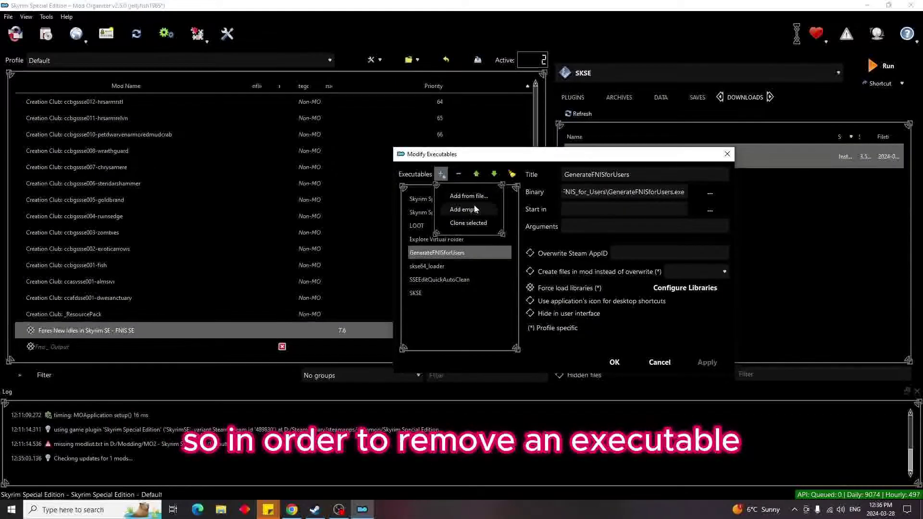
left_click(460, 174)
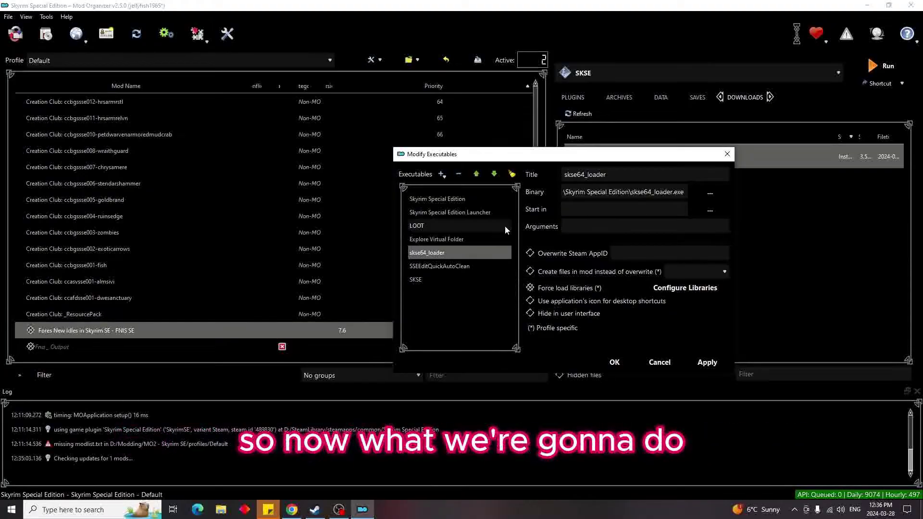
Step: Try to add the FNIS generator as a new executable using the copied GenerateFNIS_for_Users folder path
left_click(440, 174)
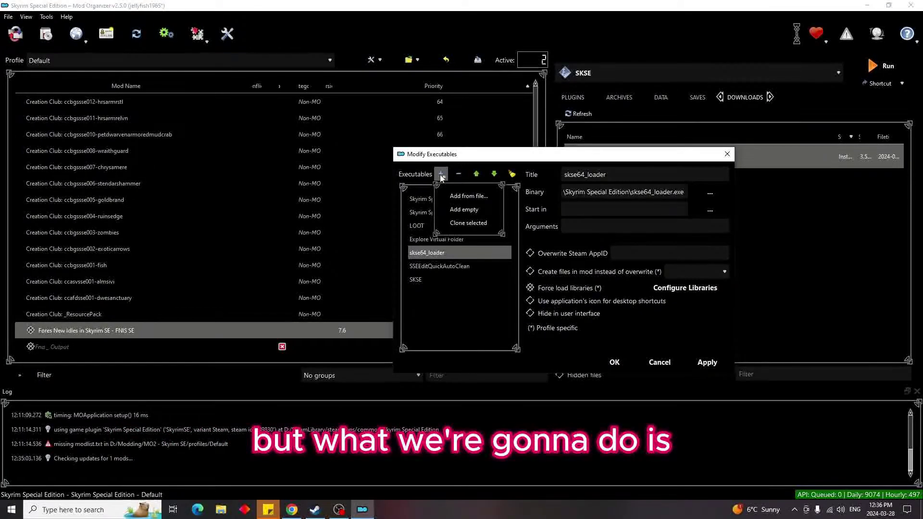
left_click(466, 196)
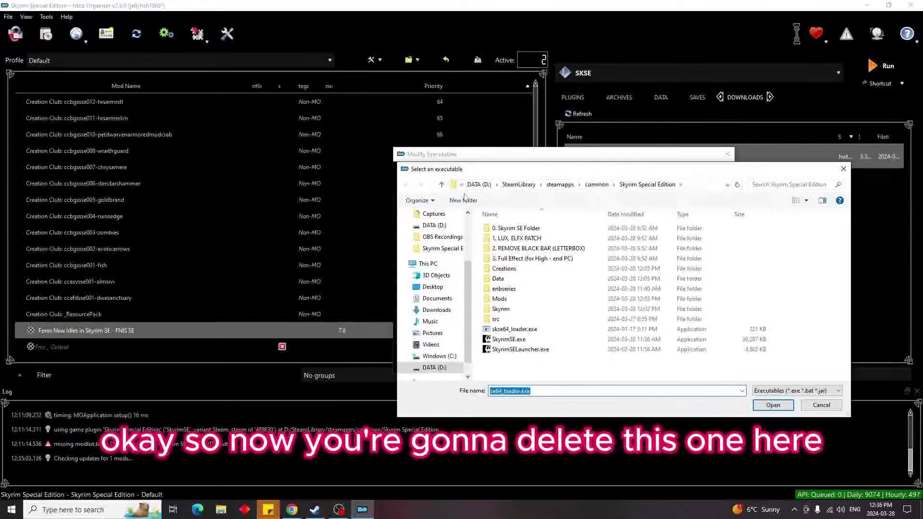
left_click(695, 187)
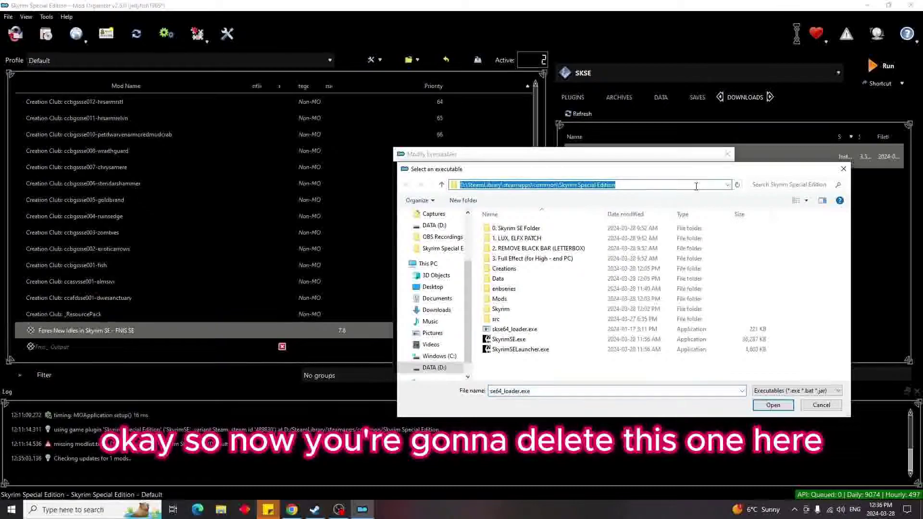
key("BackSpace")
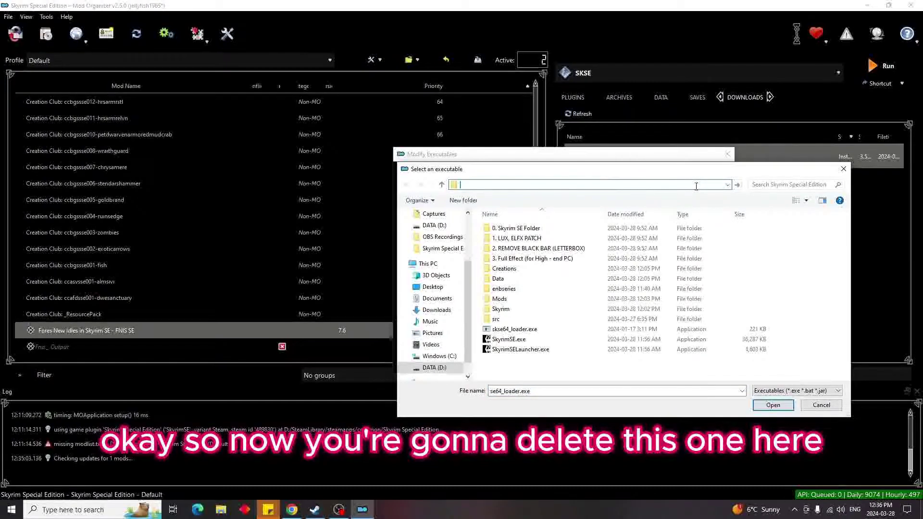
right_click(550, 186)
left_click(574, 224)
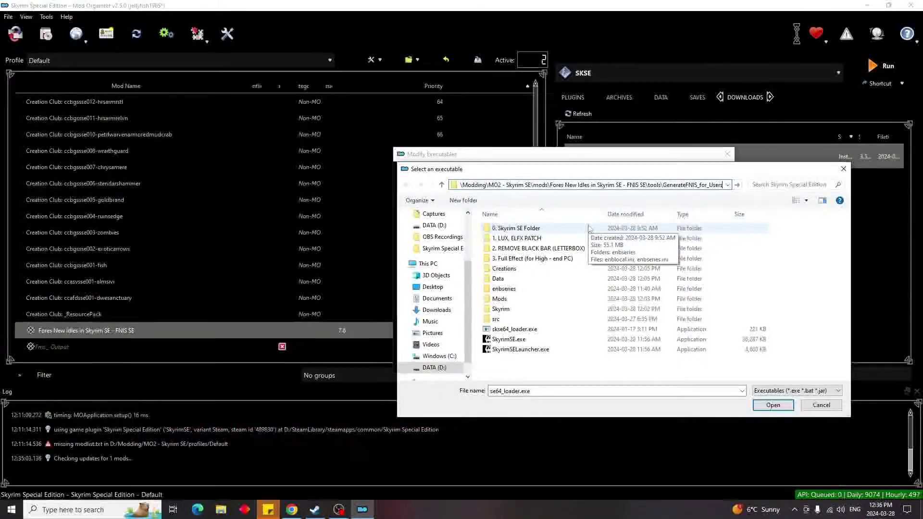
left_click(772, 405)
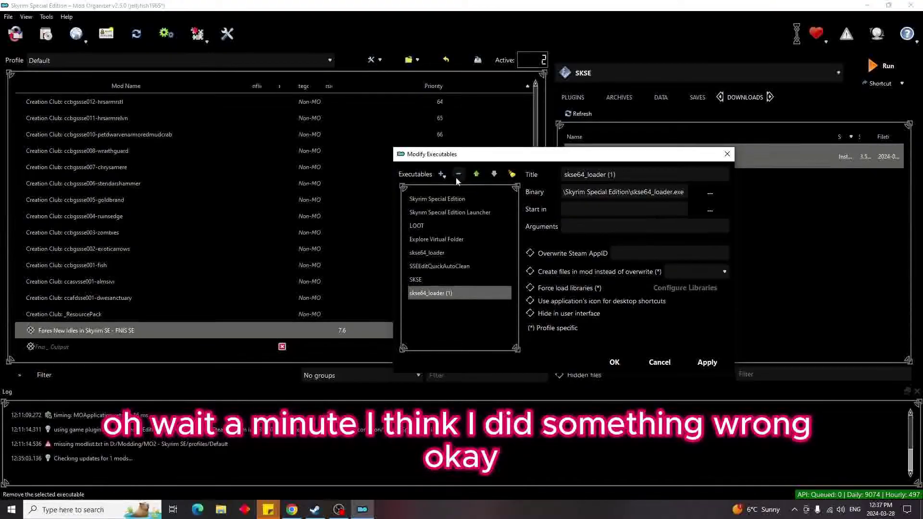
Step: Add GenerateFNISforUsers.exe from the copied tools\GenerateFNIS_for_Users folder path as a new executable
left_click(441, 174)
left_click(468, 196)
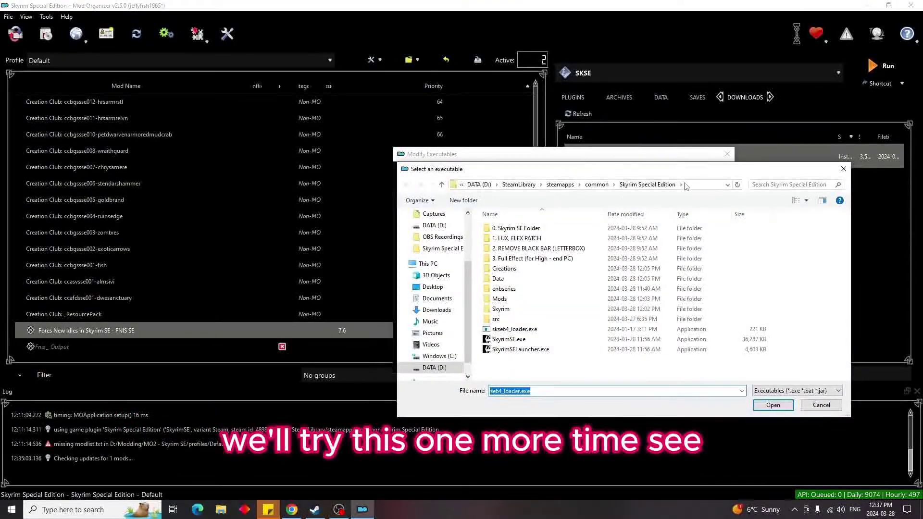
left_click(682, 185)
left_click(700, 188)
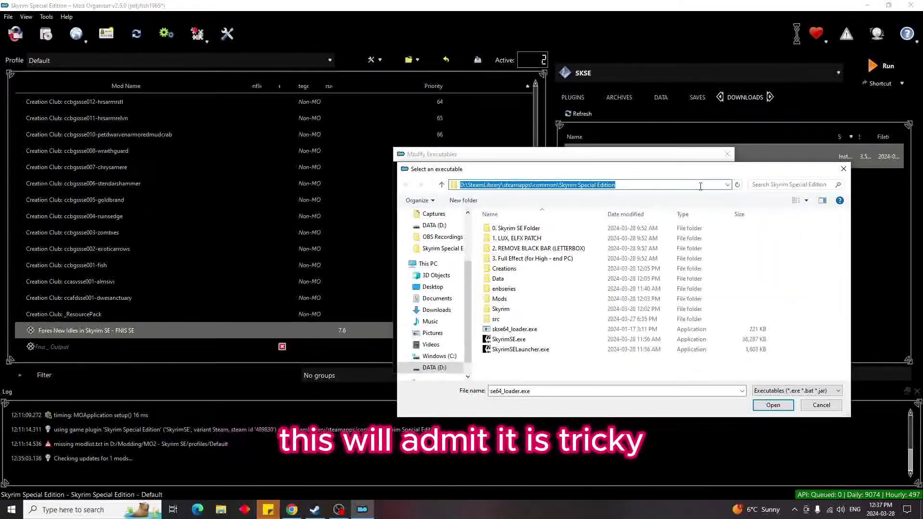
key("BackSpace")
right_click(660, 178)
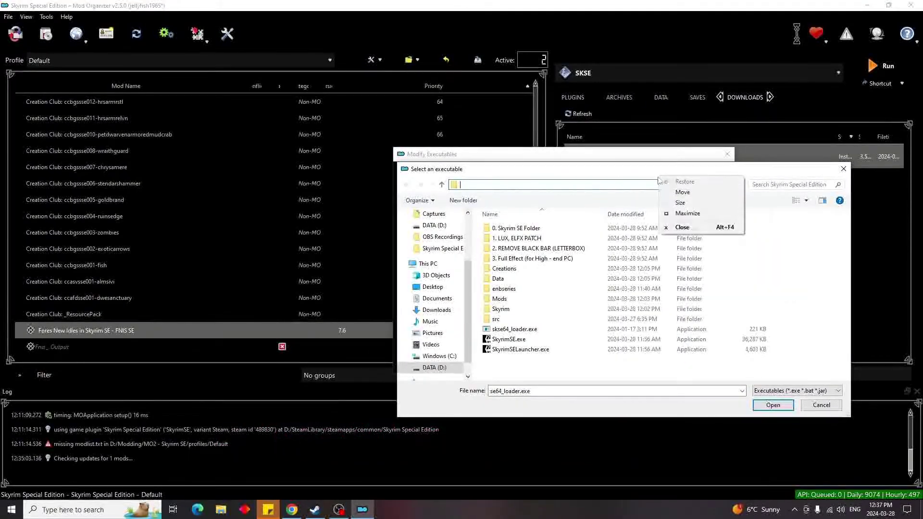
left_click(626, 180)
right_click(624, 179)
left_click(601, 184)
right_click(601, 185)
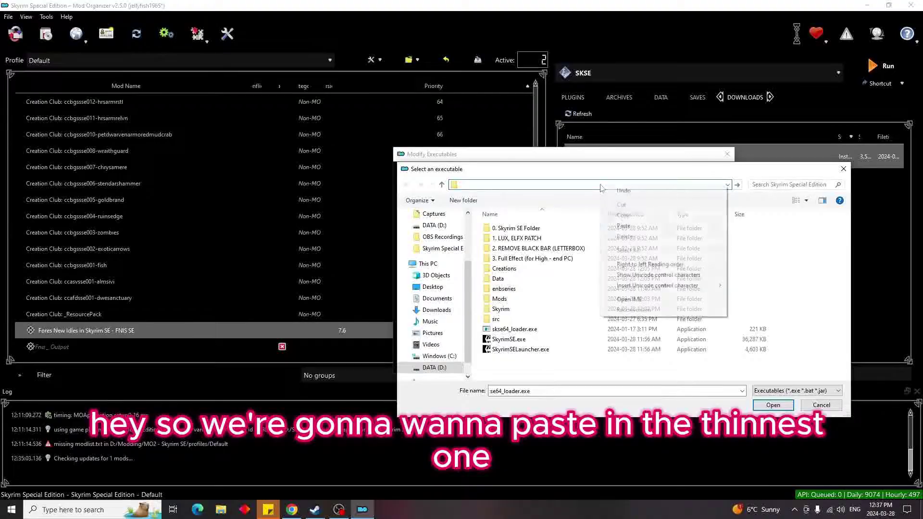
left_click(627, 225)
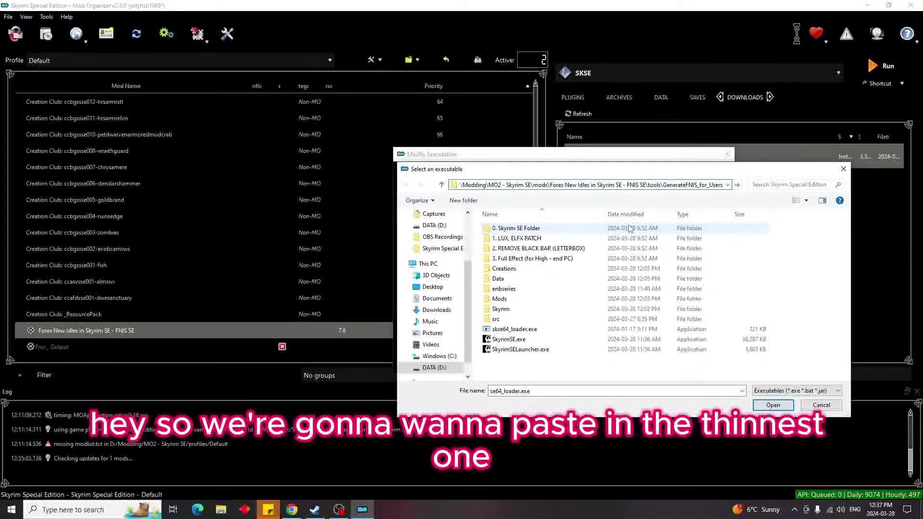
key("Return")
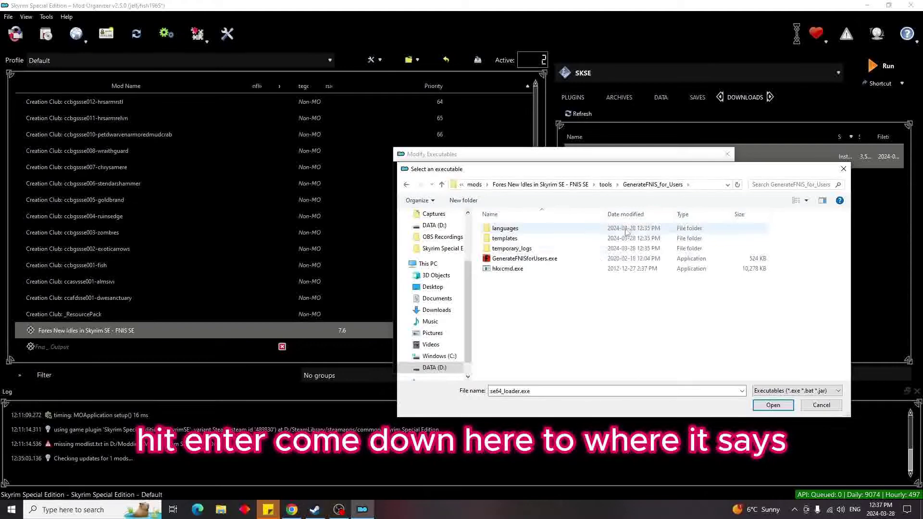
left_click(570, 260)
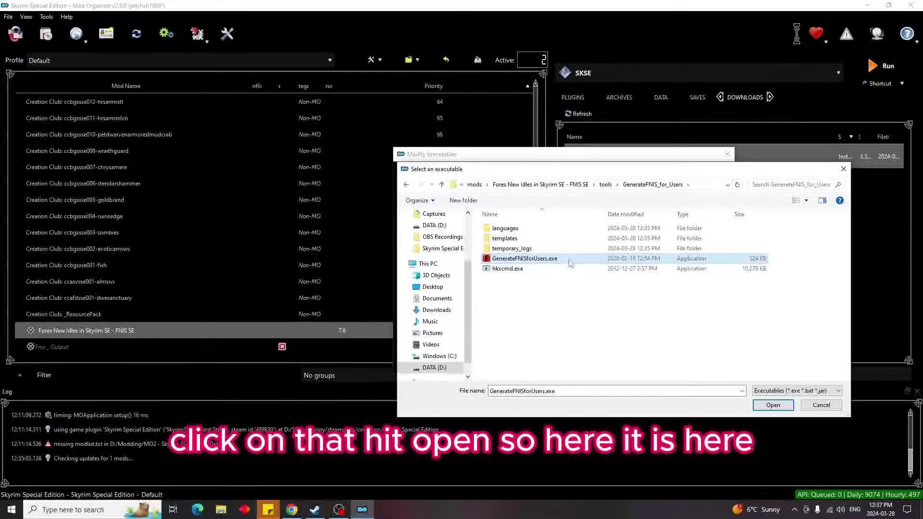
left_click(772, 405)
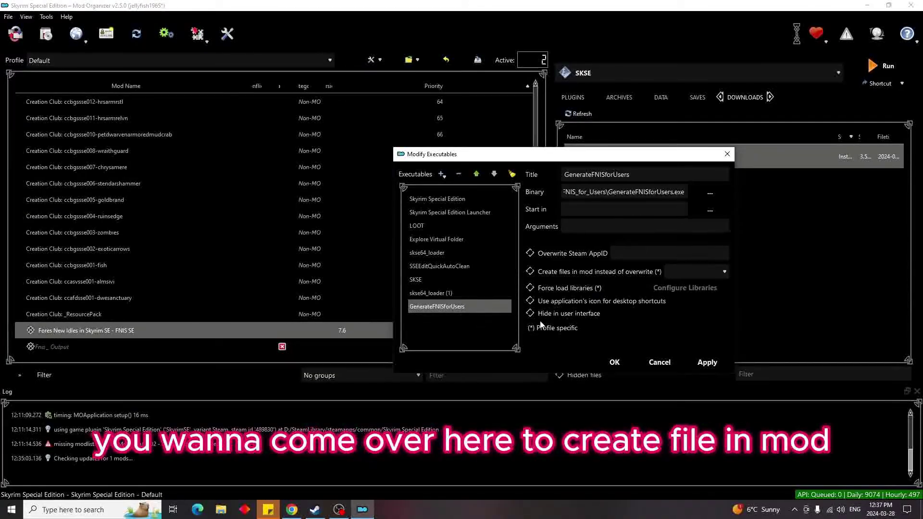
Step: Make GenerateFNISforUsers create its files in the "Fnis _ Output" mod instead of overwrite, and save the executable settings
left_click(531, 272)
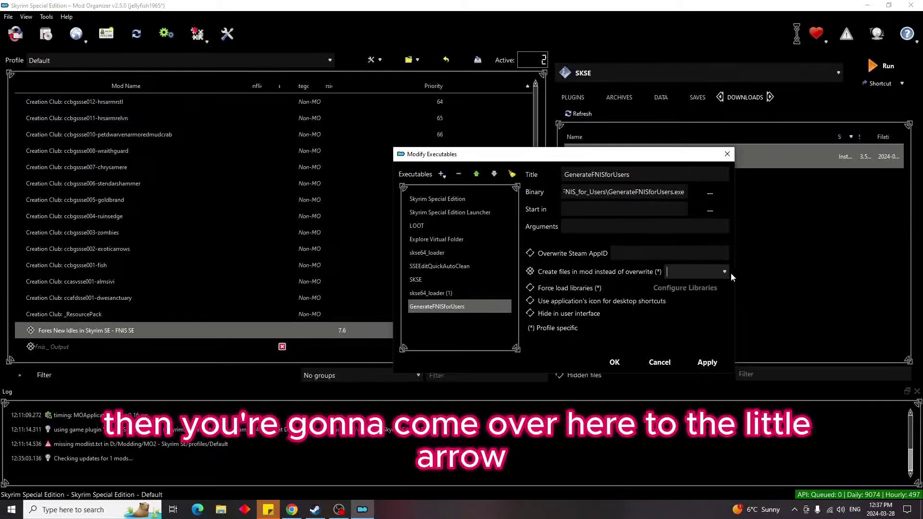
left_click(724, 272)
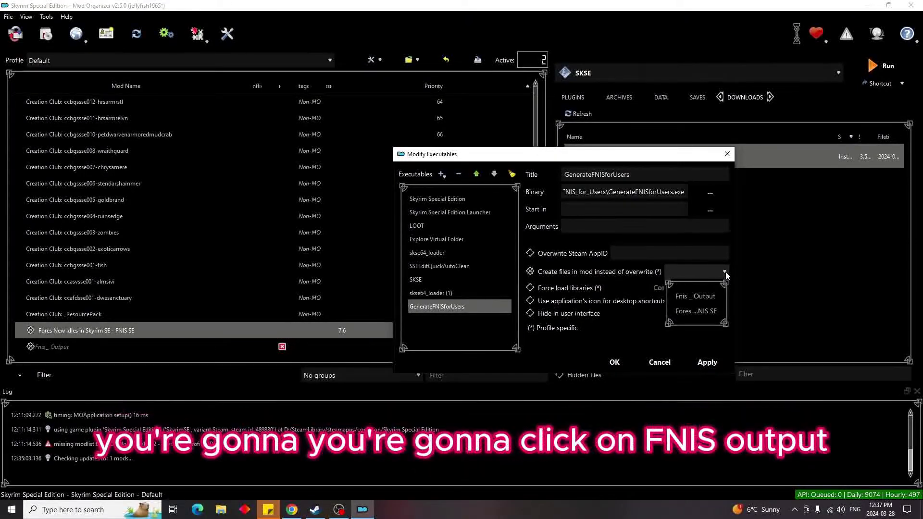
left_click(713, 294)
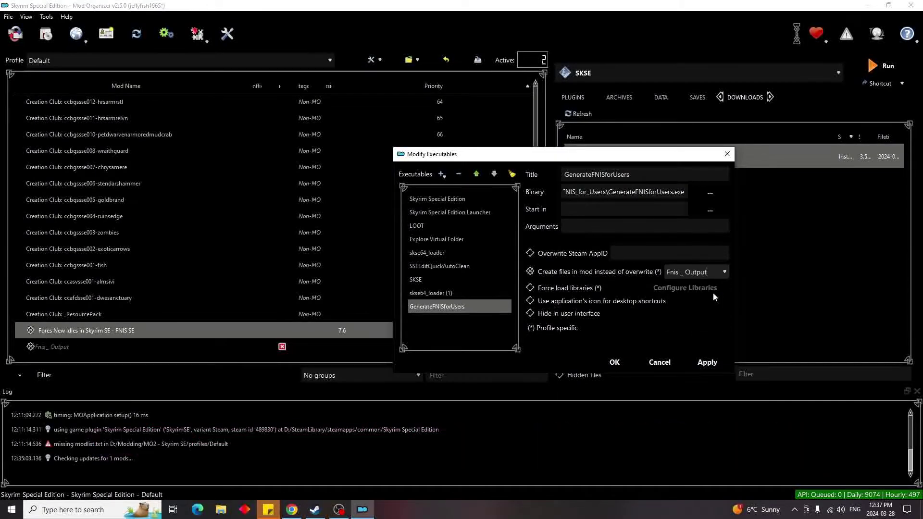
left_click(713, 365)
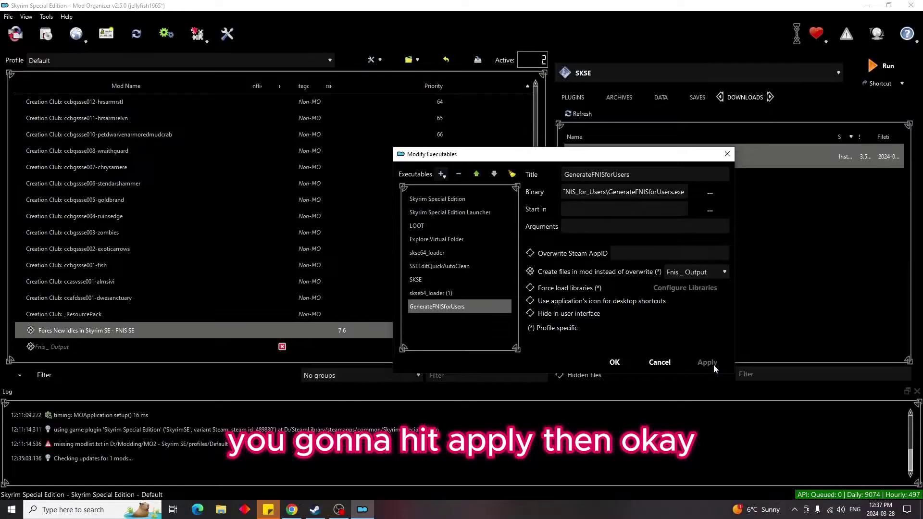
left_click(614, 365)
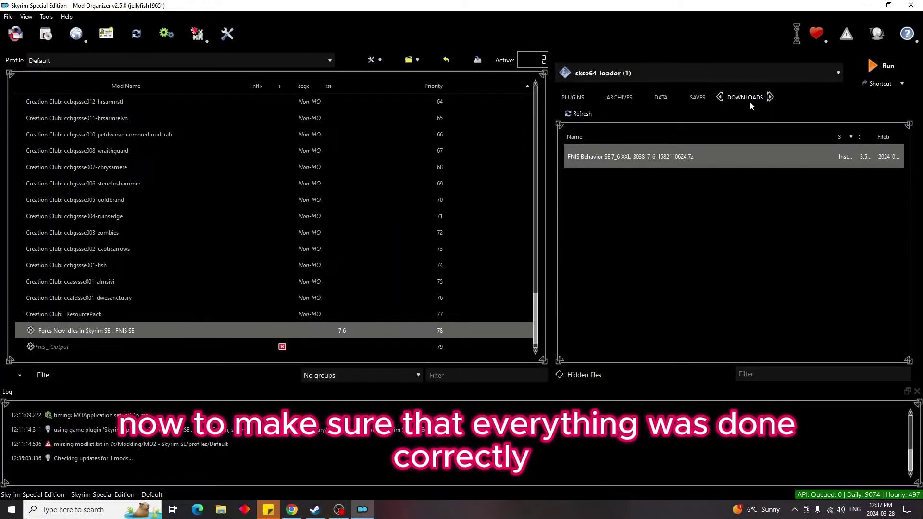
Step: Choose GenerateFNISforUsers as the active executable and run it
left_click(838, 73)
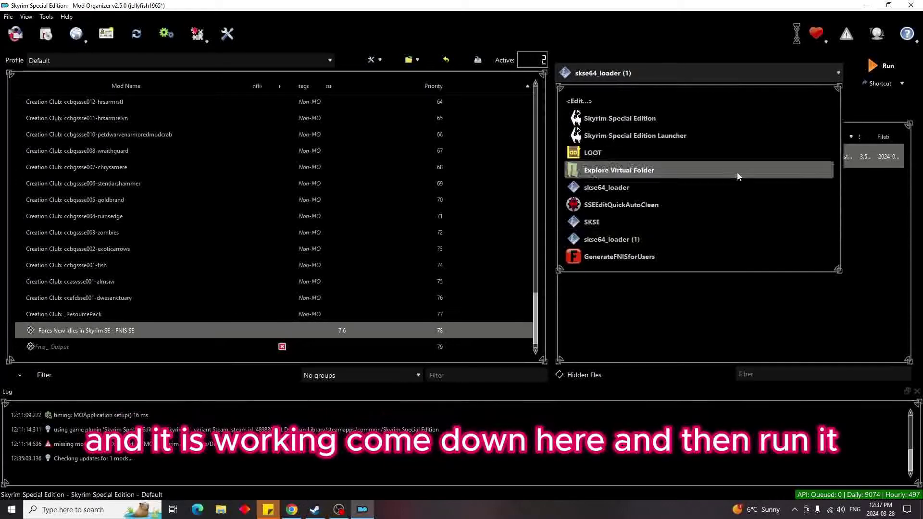
left_click(719, 250)
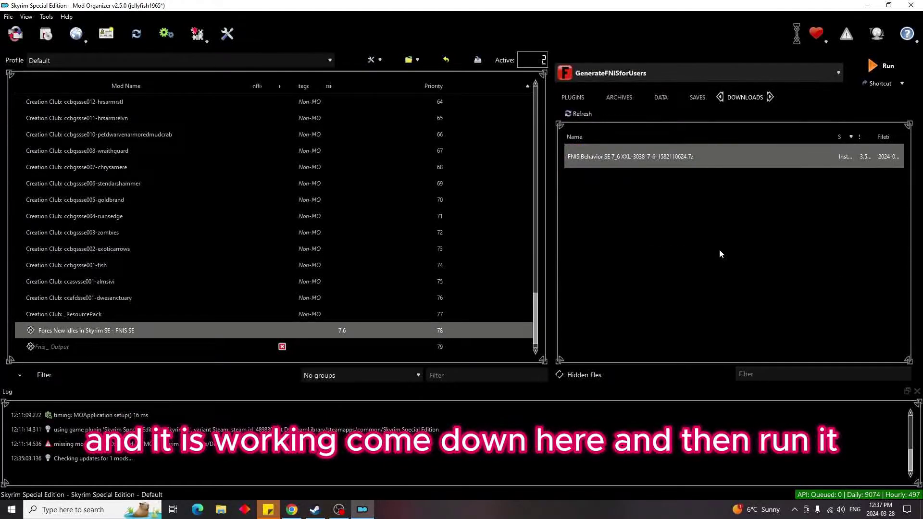
left_click(878, 67)
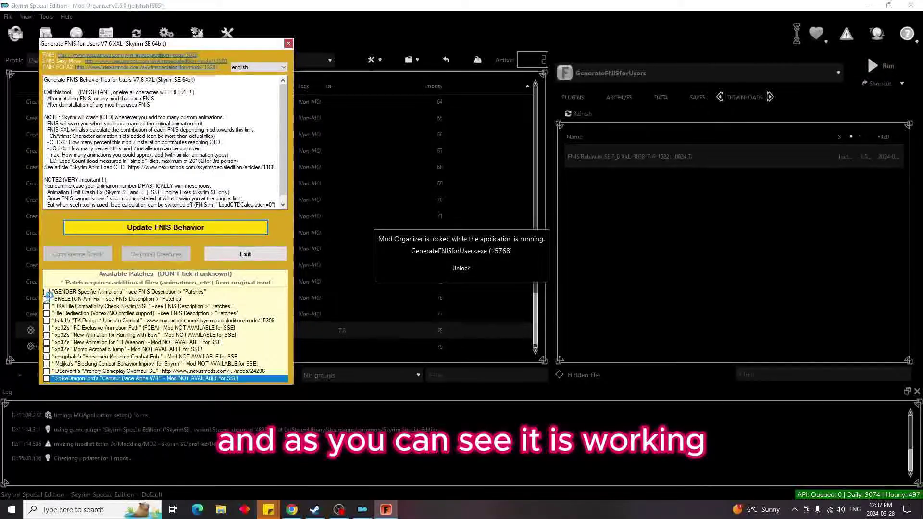
Step: Enable the GENDER Specific Animations and SKELETON Arm Fix patches and update the FNIS behavior
left_click(46, 292)
left_click(47, 299)
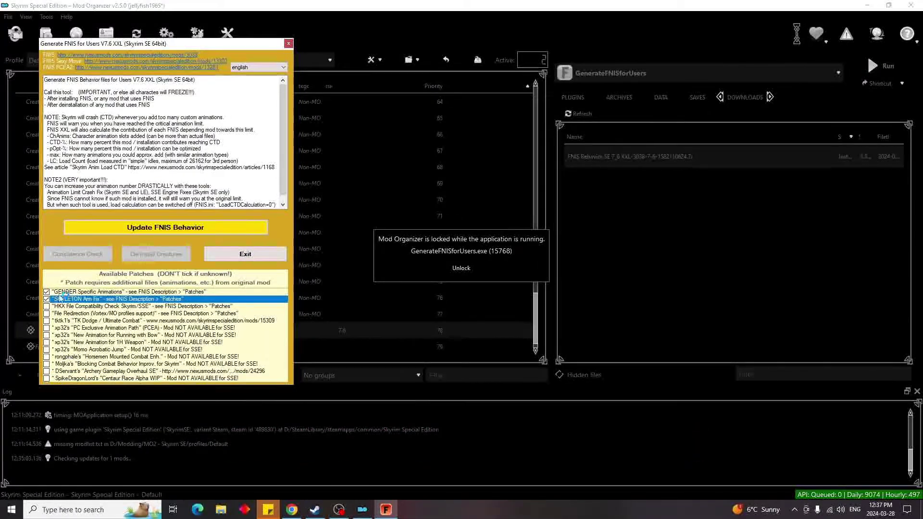
left_click(146, 233)
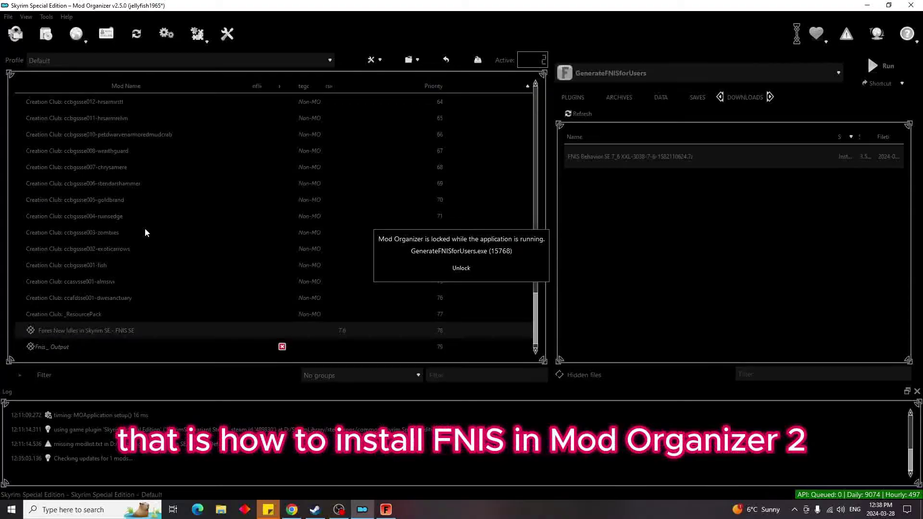
Step: Bring the FNIS generator back to the front and exit it, agreeing to create a desktop program shortcut
left_click(385, 511)
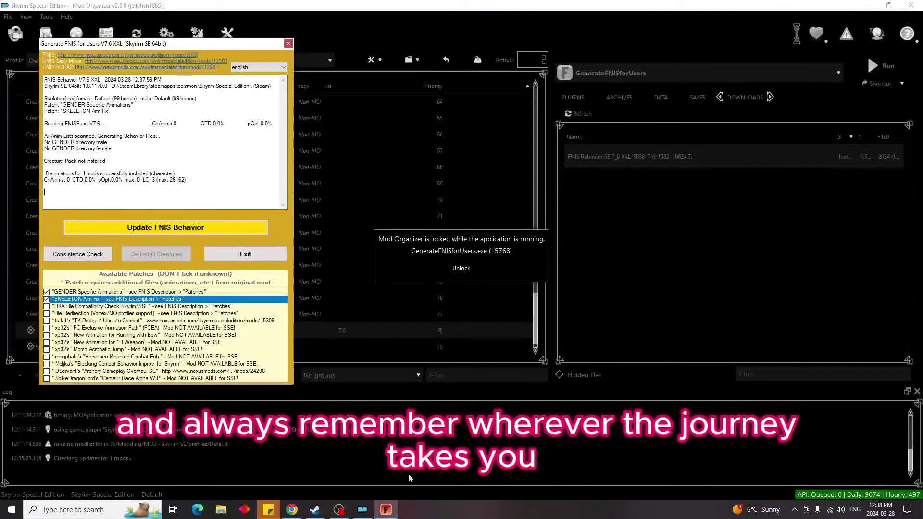
left_click(247, 259)
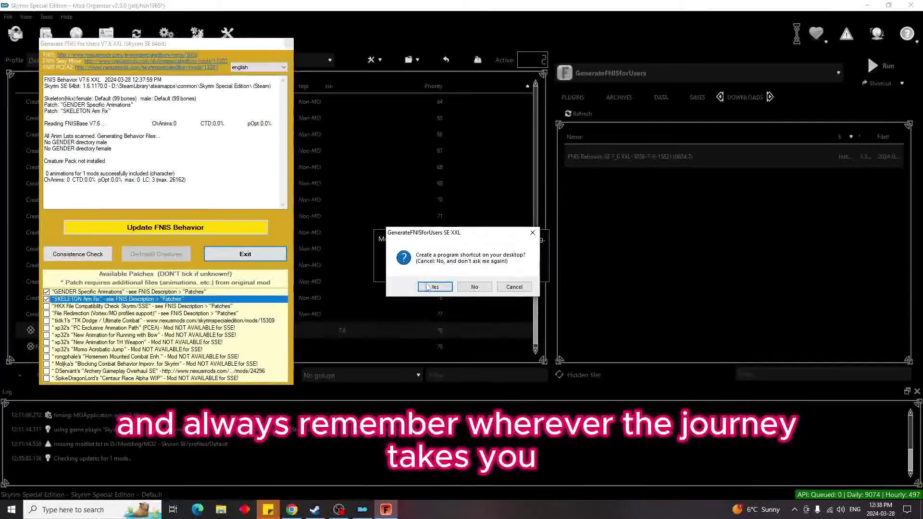
left_click(433, 287)
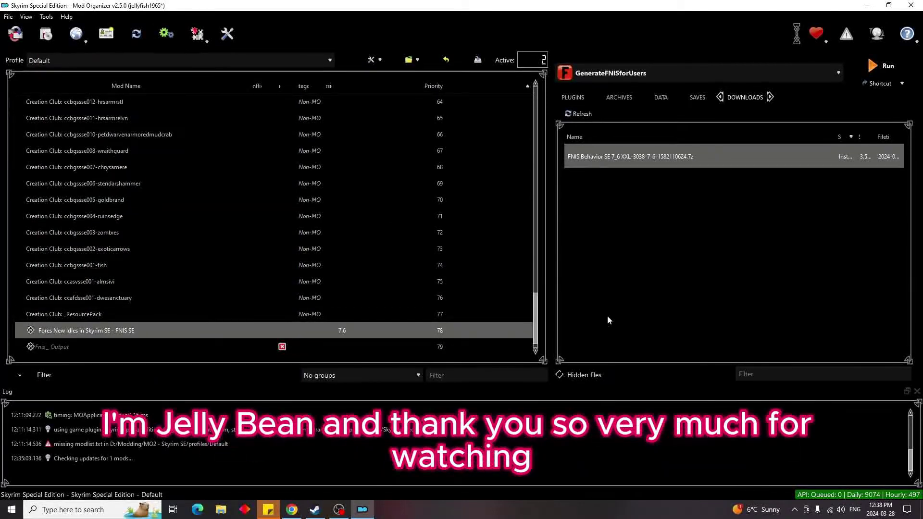